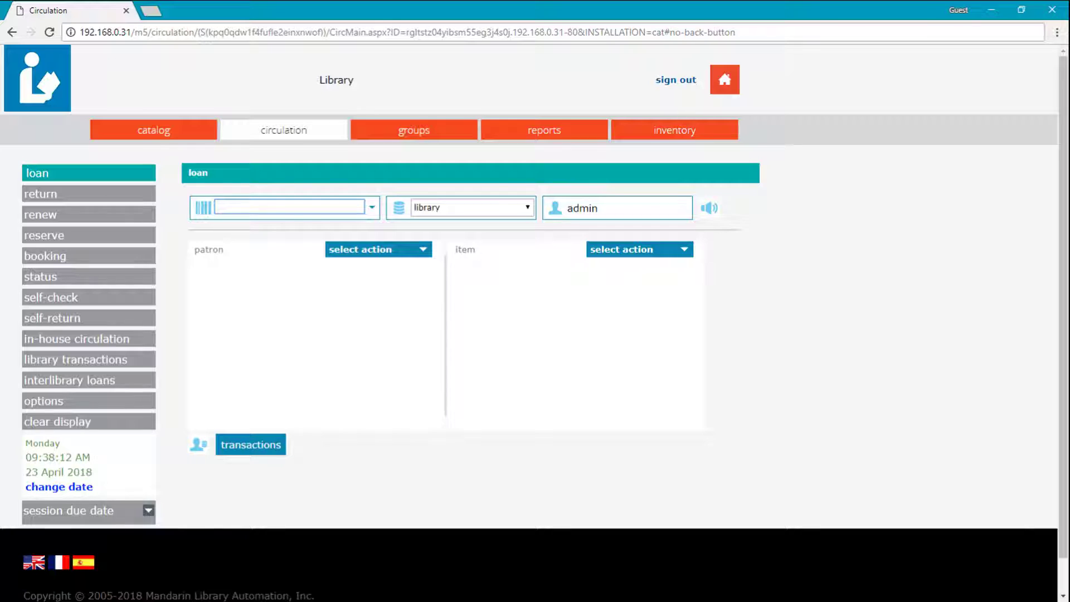
# - Show the 10-transaction library transactions list with its loans filter choices, such as overdue ranges
pyautogui.click(64, 361)
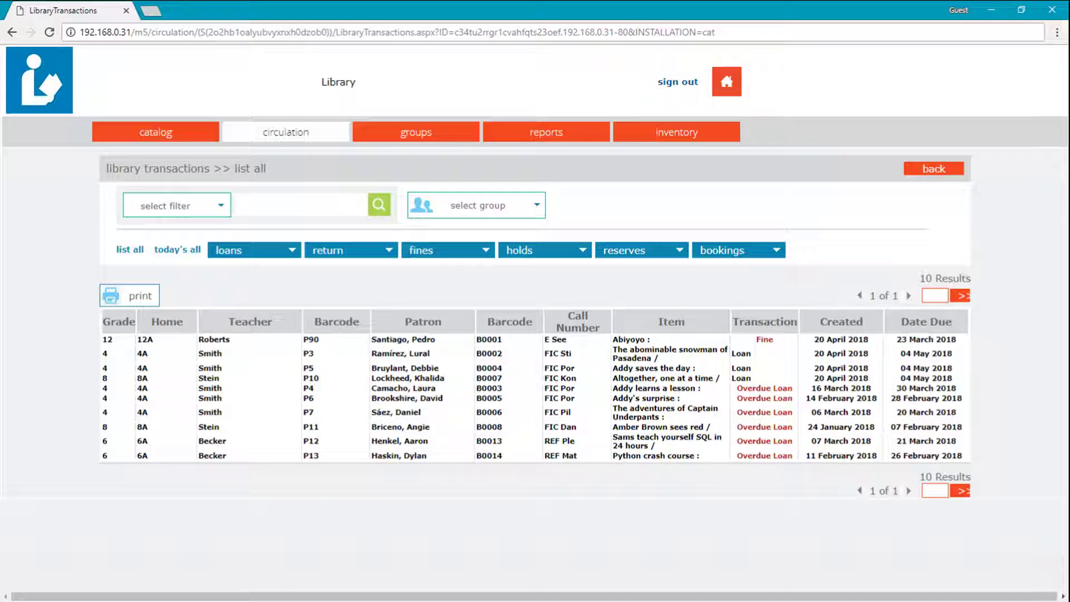
pyautogui.click(241, 252)
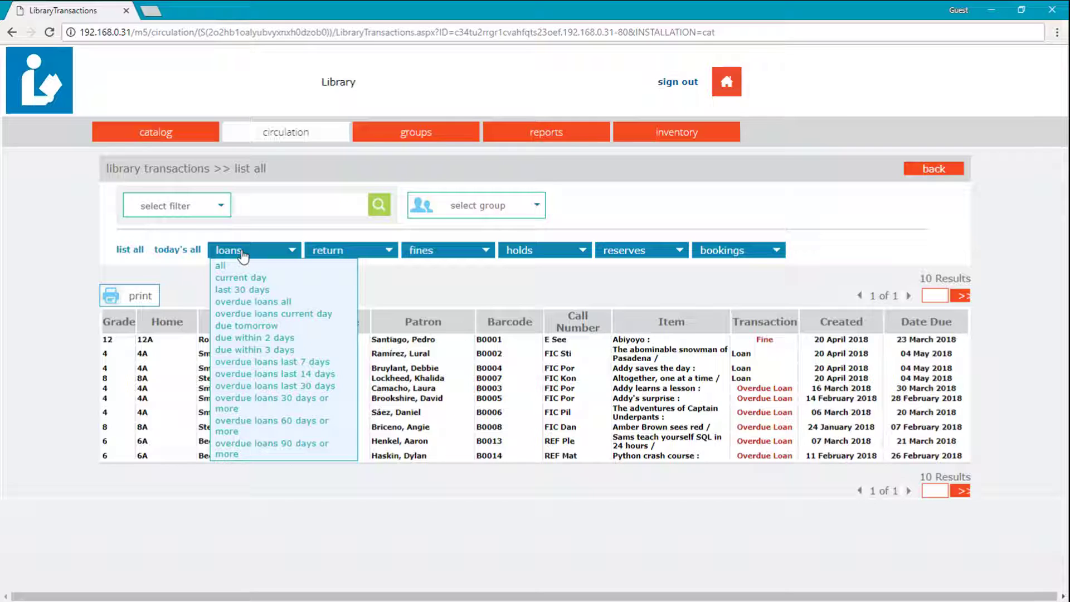
# - Filter to 'overdue loans all', notify those patrons, and sort the six loans by Patron
pyautogui.click(259, 301)
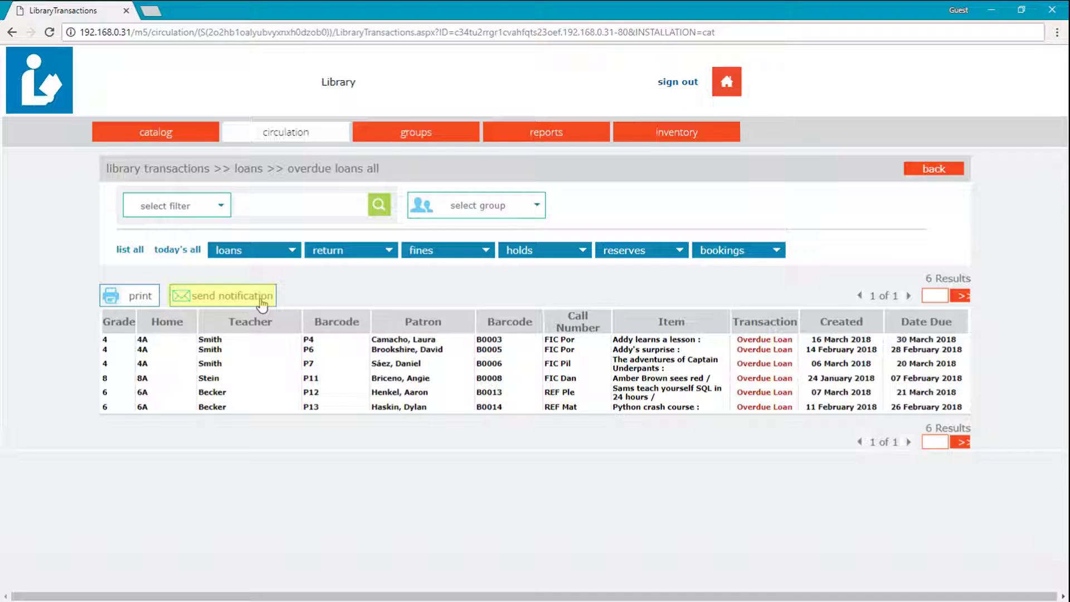
pyautogui.click(262, 303)
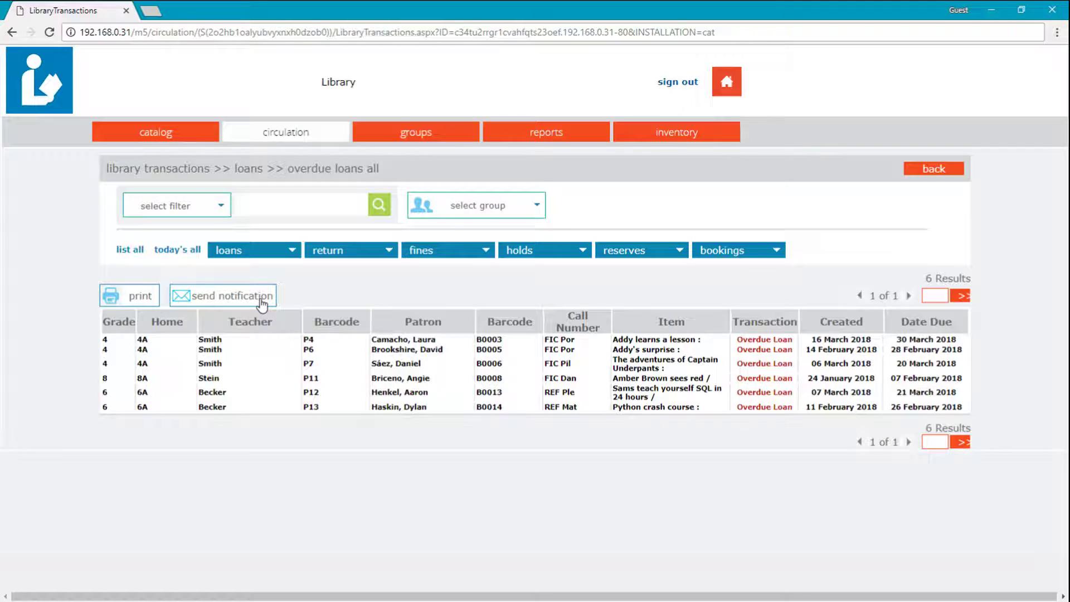
pyautogui.click(419, 326)
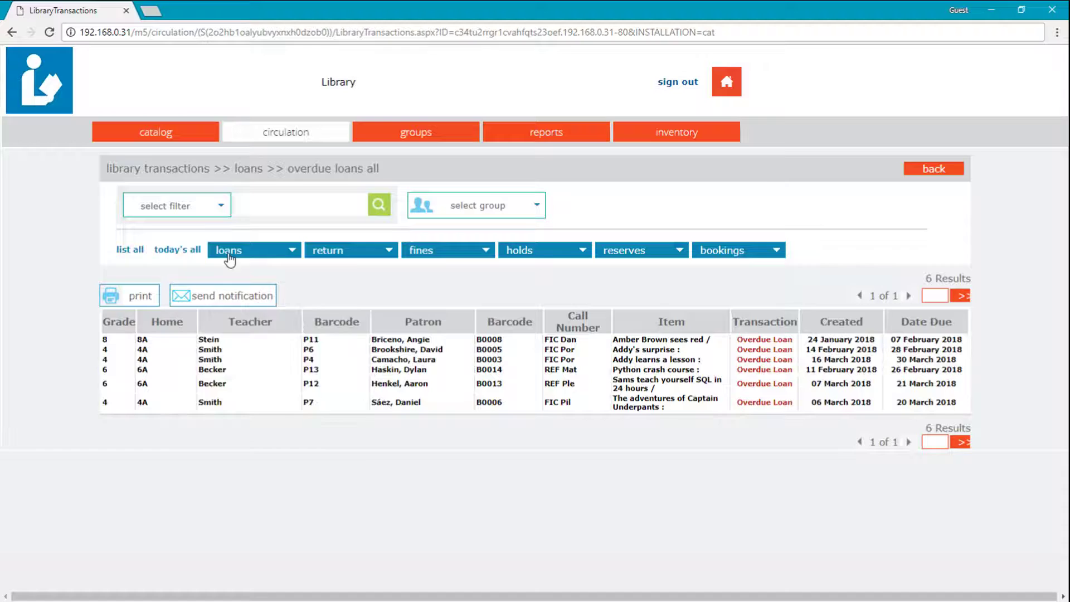
# - Filter the overdue loans by grade 4, leaving three loans from Smith's 4A homeroom
pyautogui.click(187, 203)
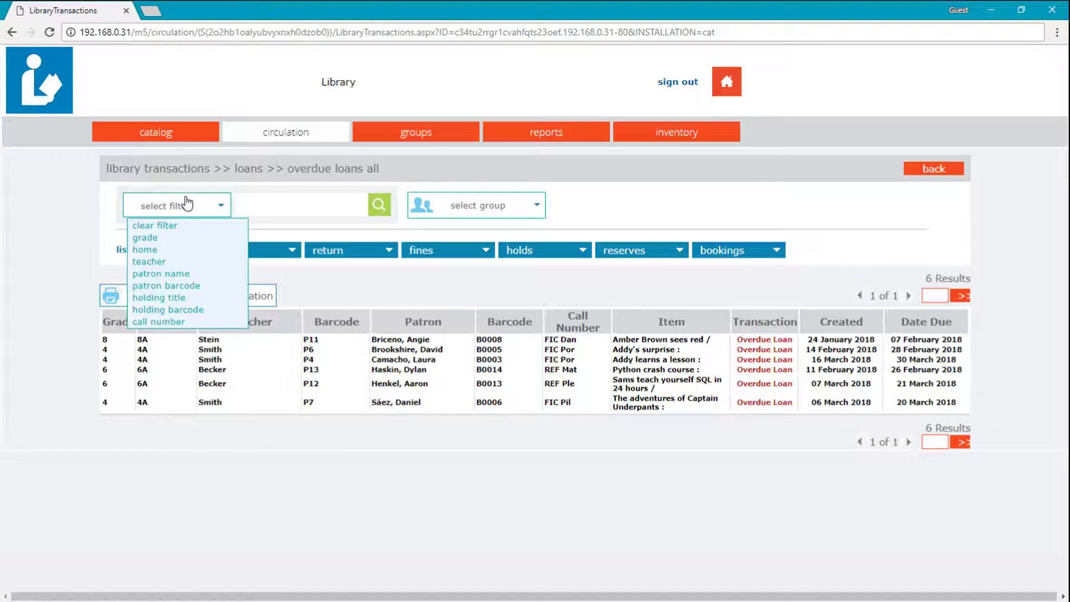
pyautogui.click(178, 239)
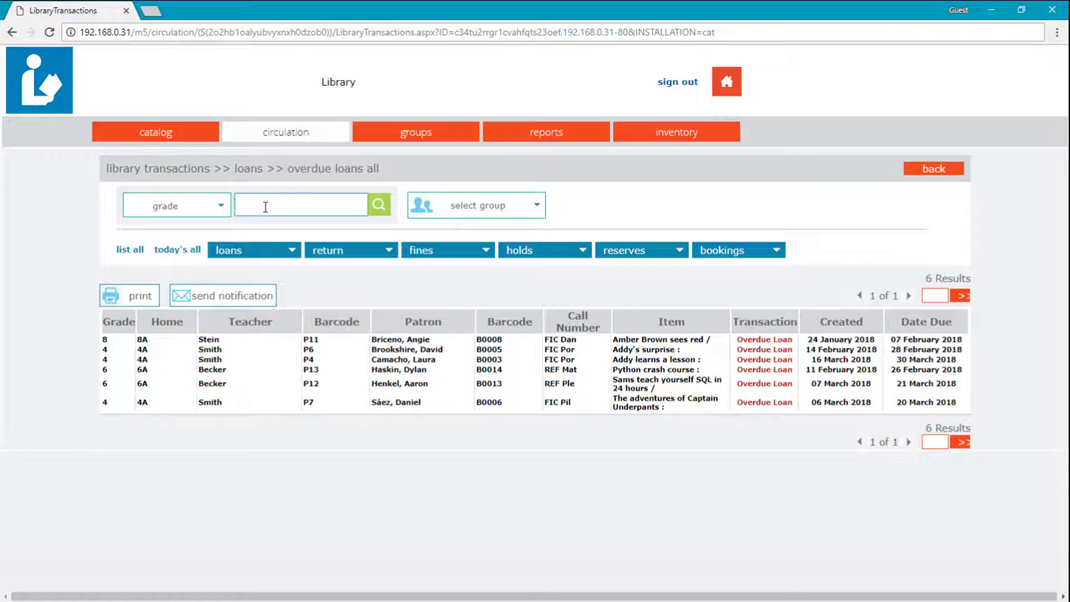
pyautogui.write('4')
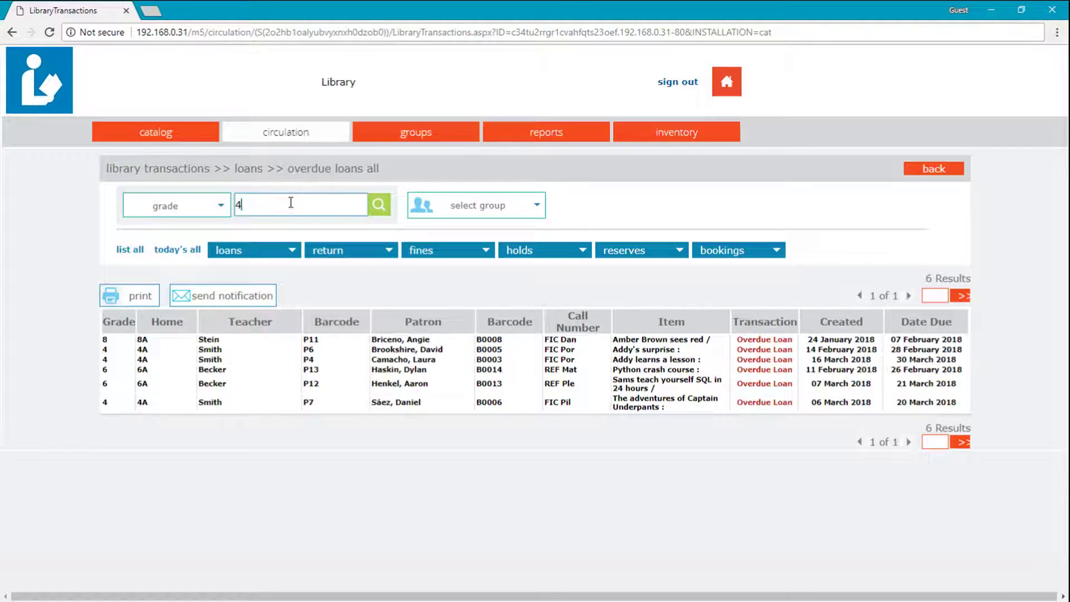
pyautogui.click(387, 211)
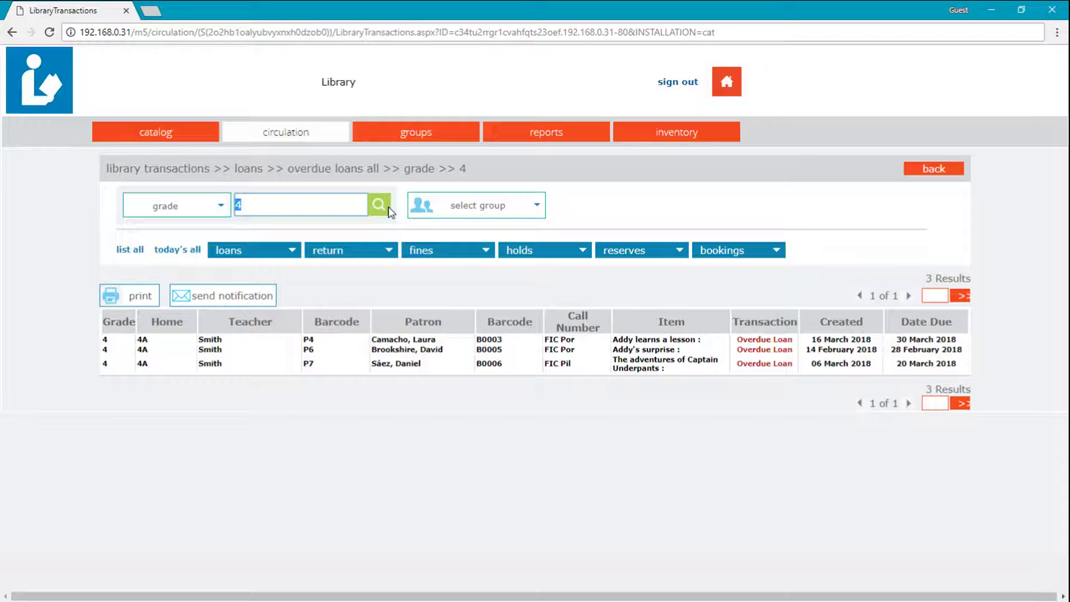
pyautogui.click(439, 210)
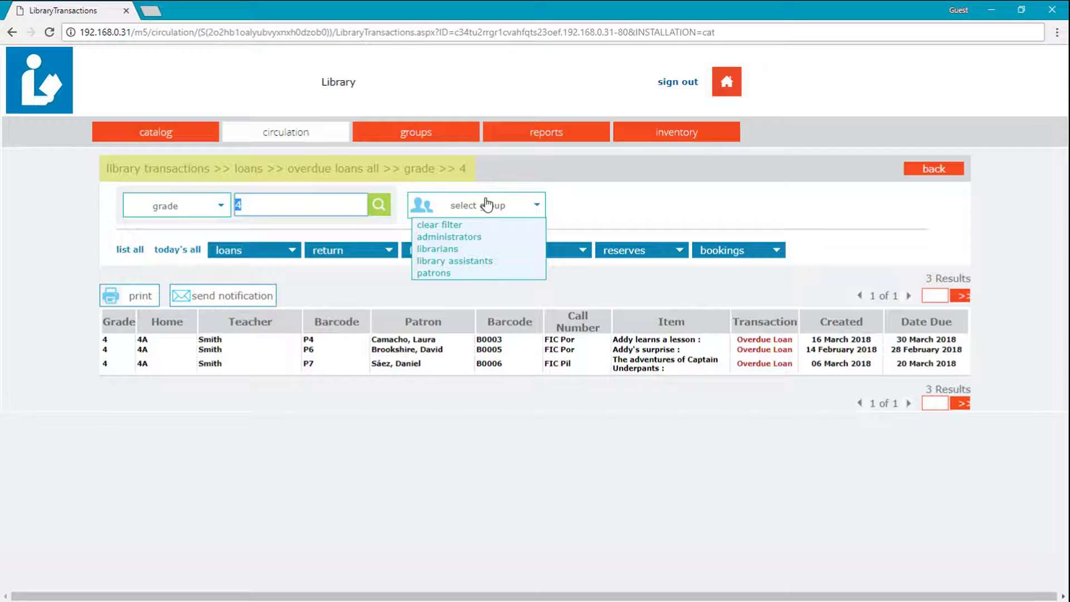
pyautogui.click(486, 205)
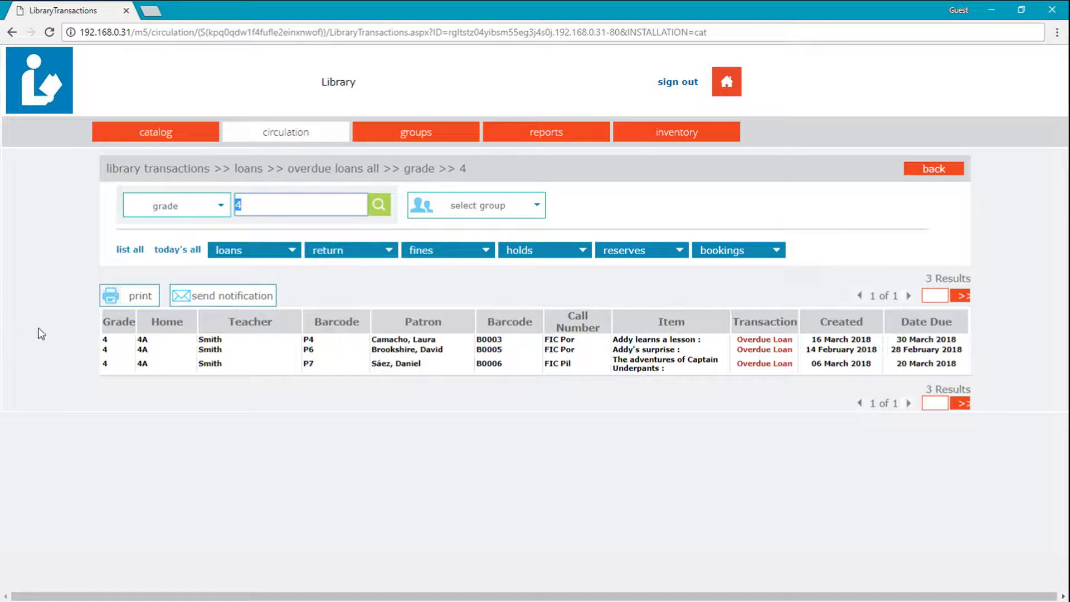
# - Print the three grade 4 overdue loans from the one-page print preview
pyautogui.click(139, 298)
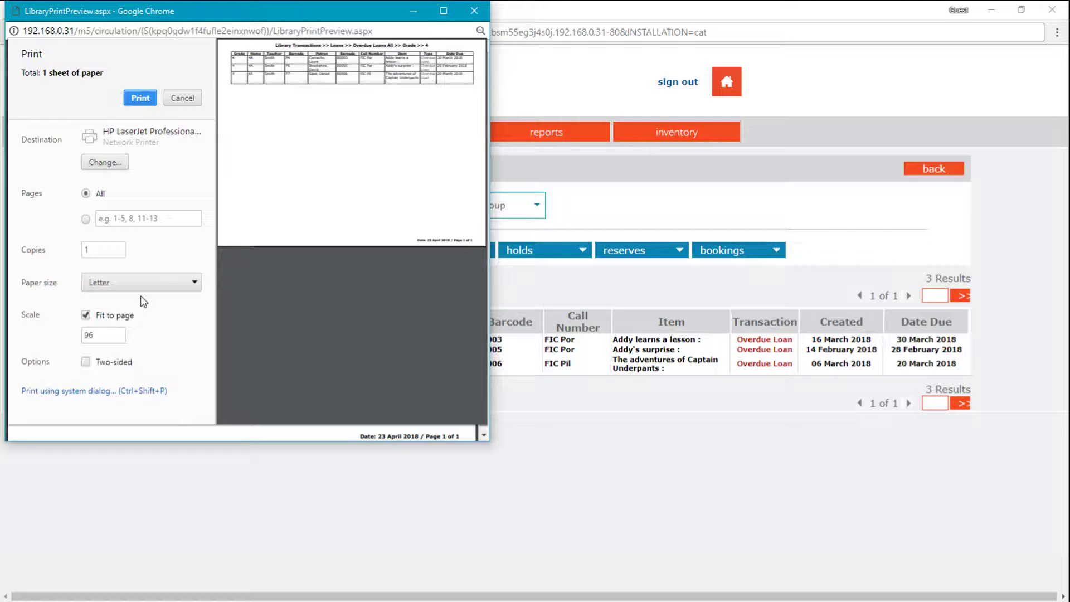
pyautogui.press('Escape')
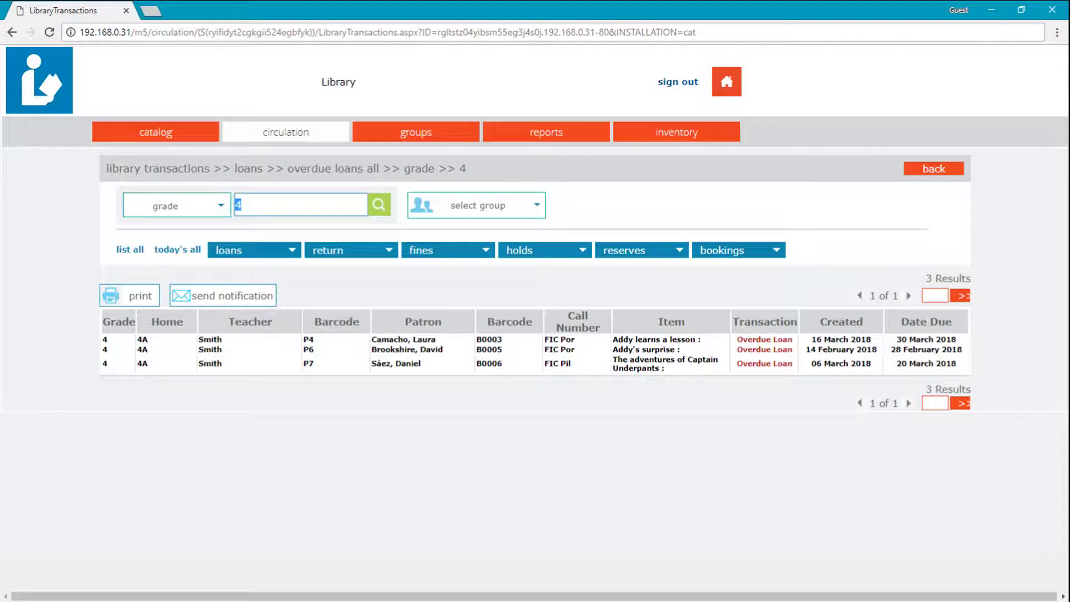